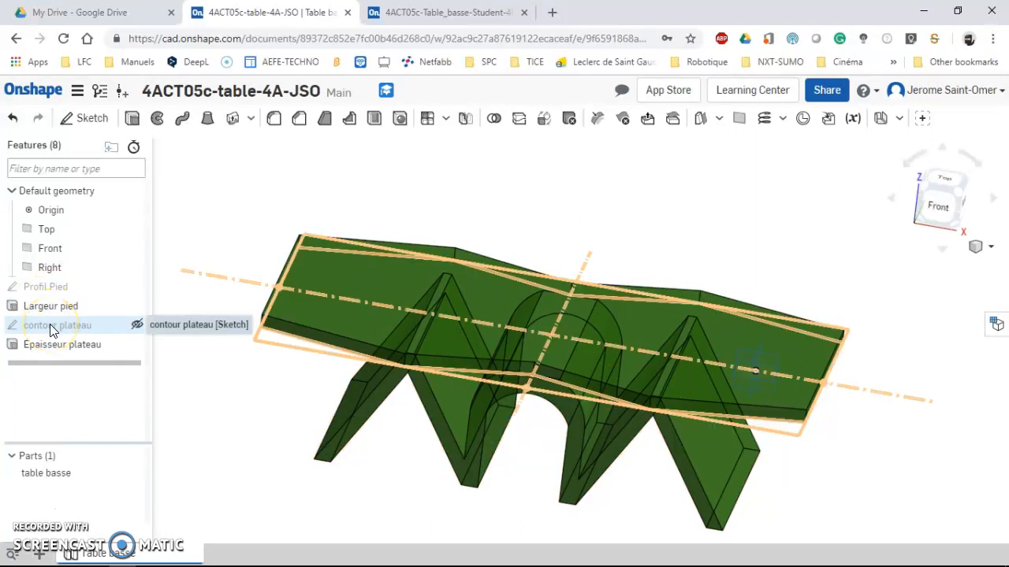
Step: Start a Transform feature for the table basse part and name it "Mise à l'échelle impression"
{"action": "right_click", "coordinate": [55, 476]}
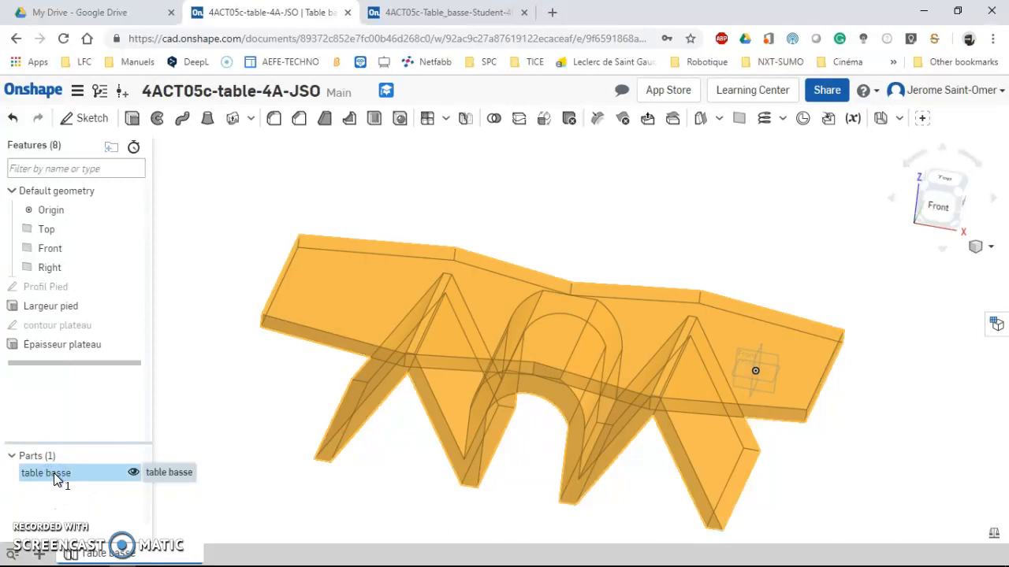
{"action": "left_click", "coordinate": [544, 120]}
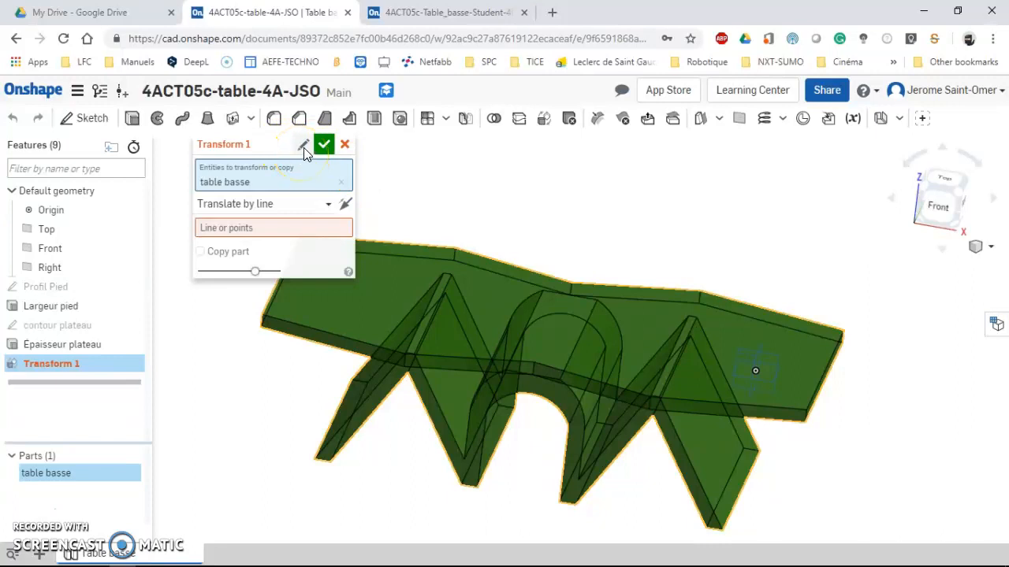
{"action": "left_click", "coordinate": [303, 146]}
{"action": "type", "text": "Mise à l'é"}
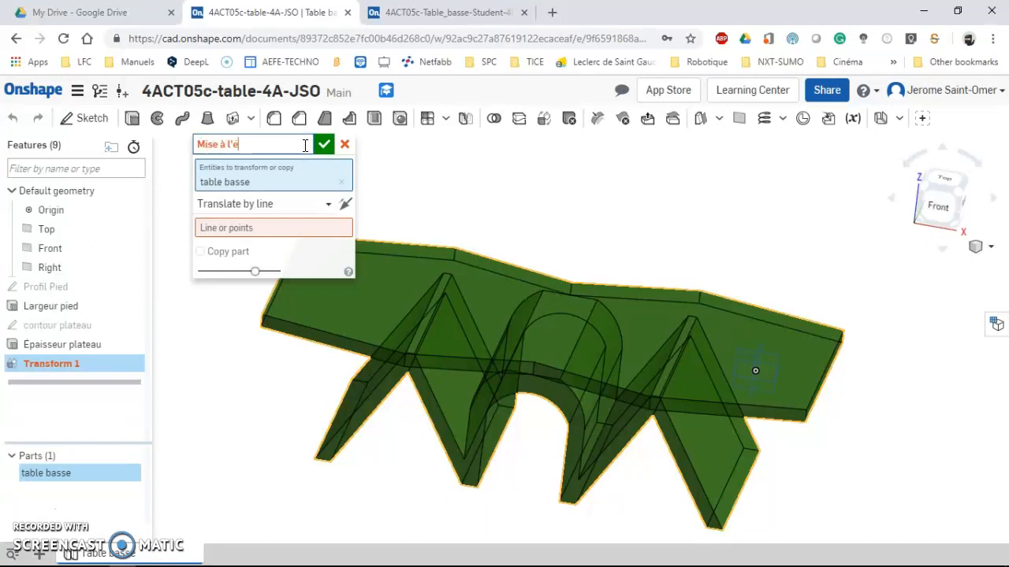
{"action": "type", "text": "chelle impression"}
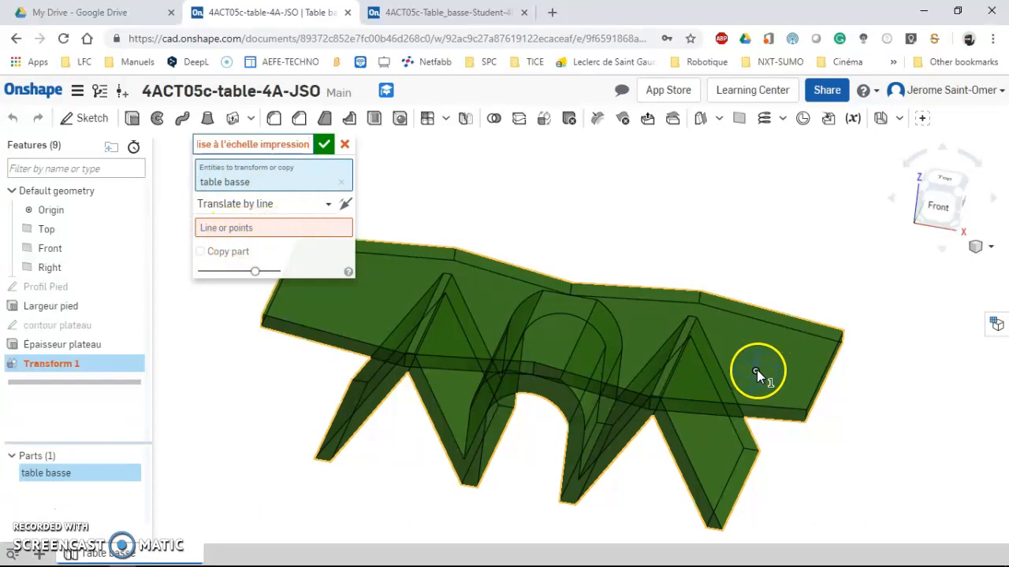
{"action": "left_click", "coordinate": [755, 371]}
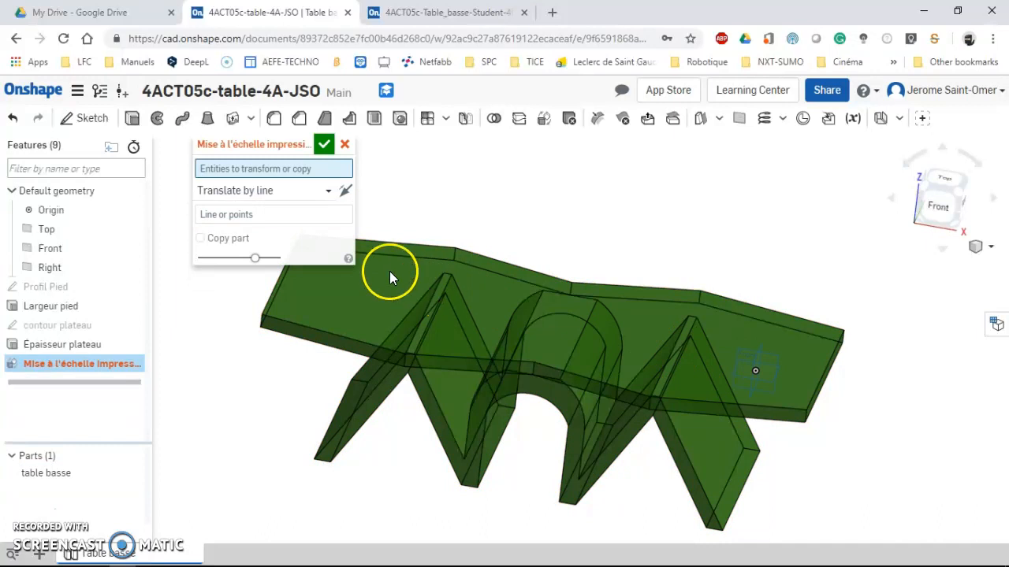
Step: Set the transform to a uniform Scale of 0.05 with the origin vertex as the reference point
{"action": "left_click", "coordinate": [327, 197]}
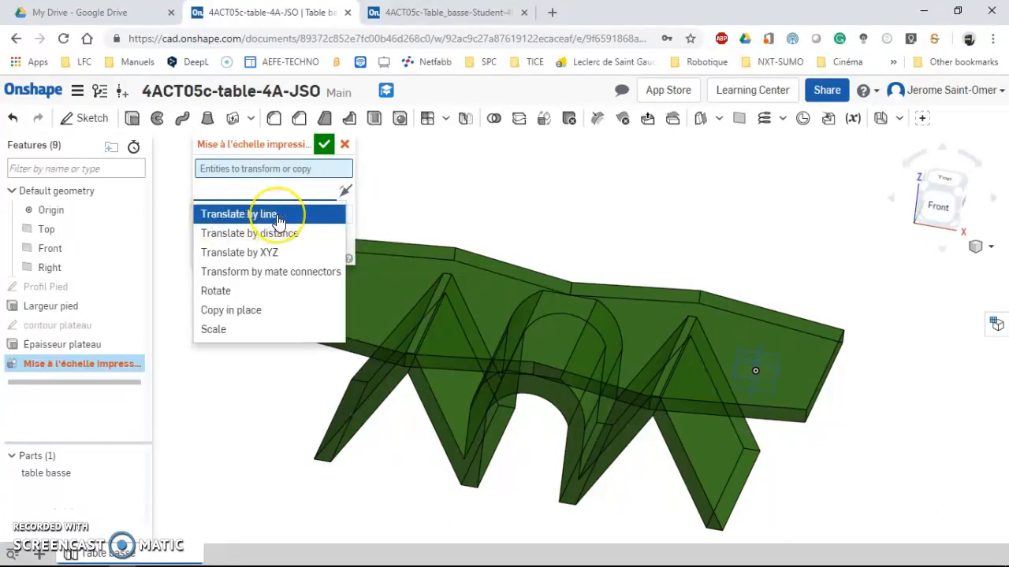
{"action": "left_click", "coordinate": [239, 332]}
{"action": "left_click", "coordinate": [328, 230]}
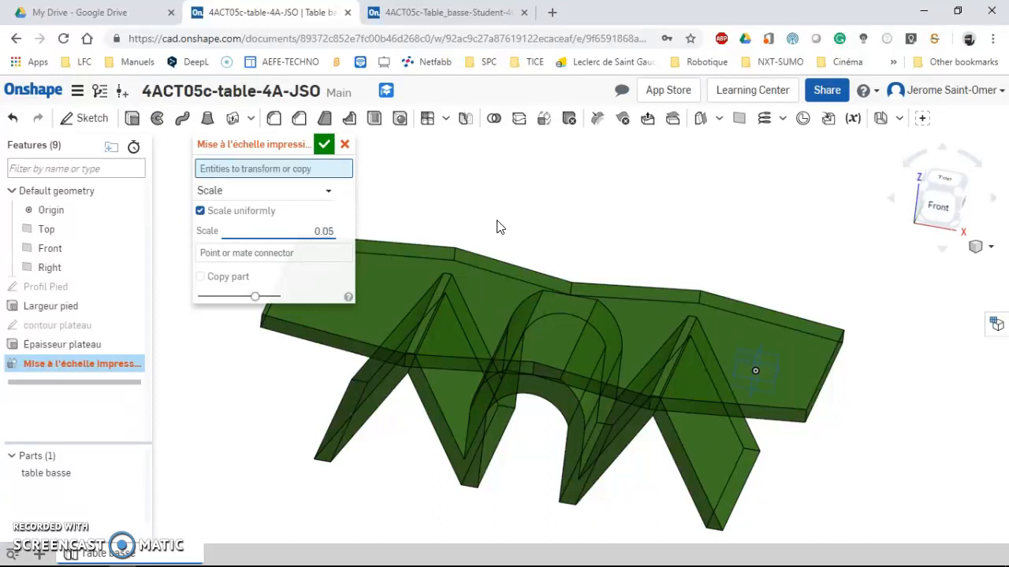
{"action": "left_click", "coordinate": [307, 253]}
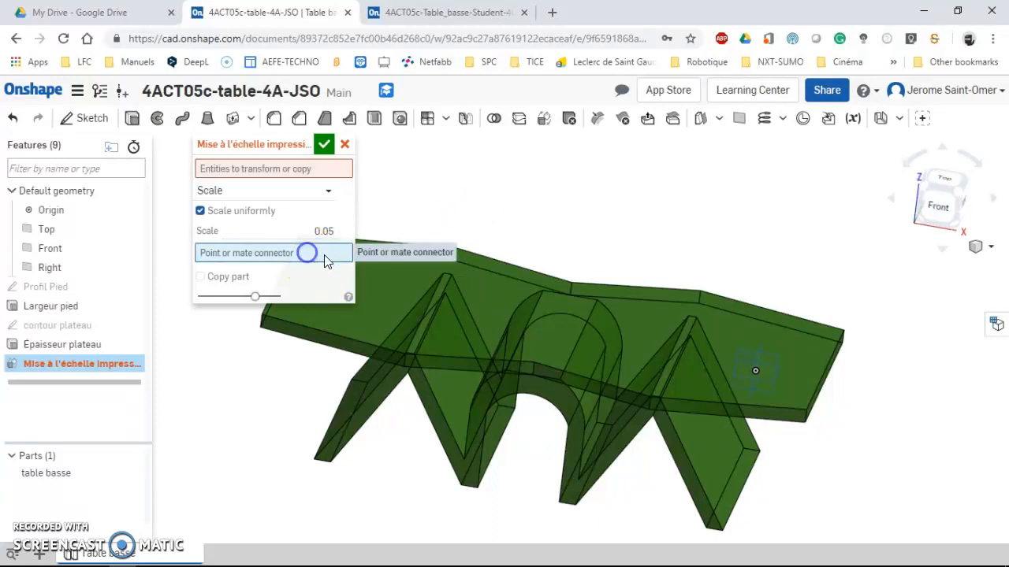
{"action": "left_click", "coordinate": [755, 371]}
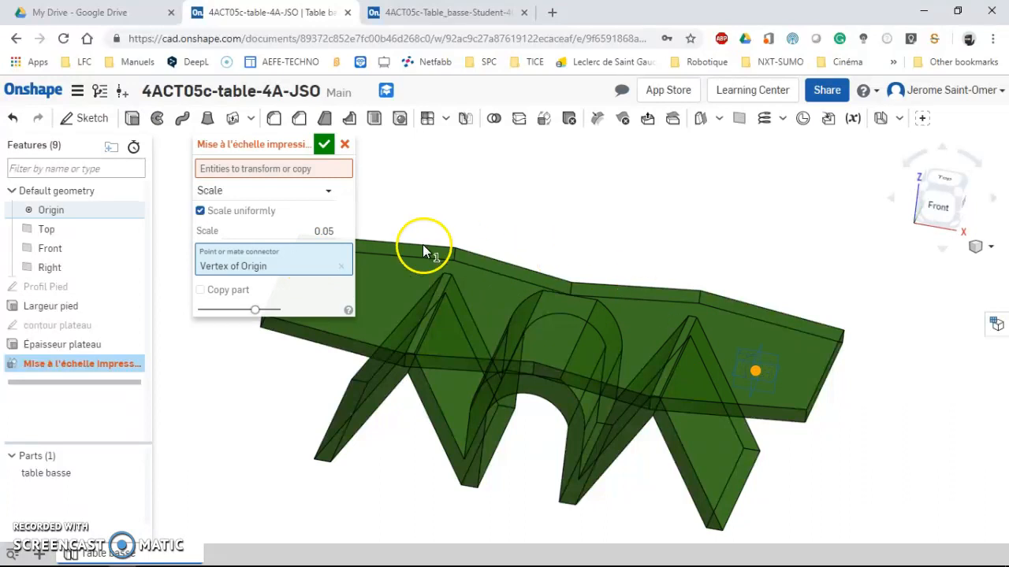
Step: Apply the scale transform to the table basse part, creating the result as a copy of the part
{"action": "left_click", "coordinate": [281, 168]}
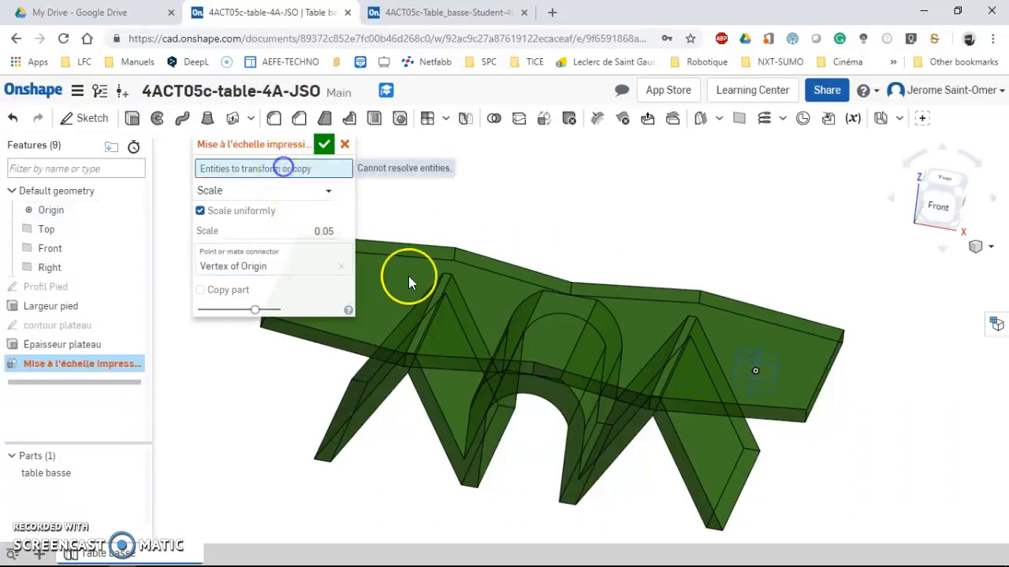
{"action": "left_click", "coordinate": [444, 299]}
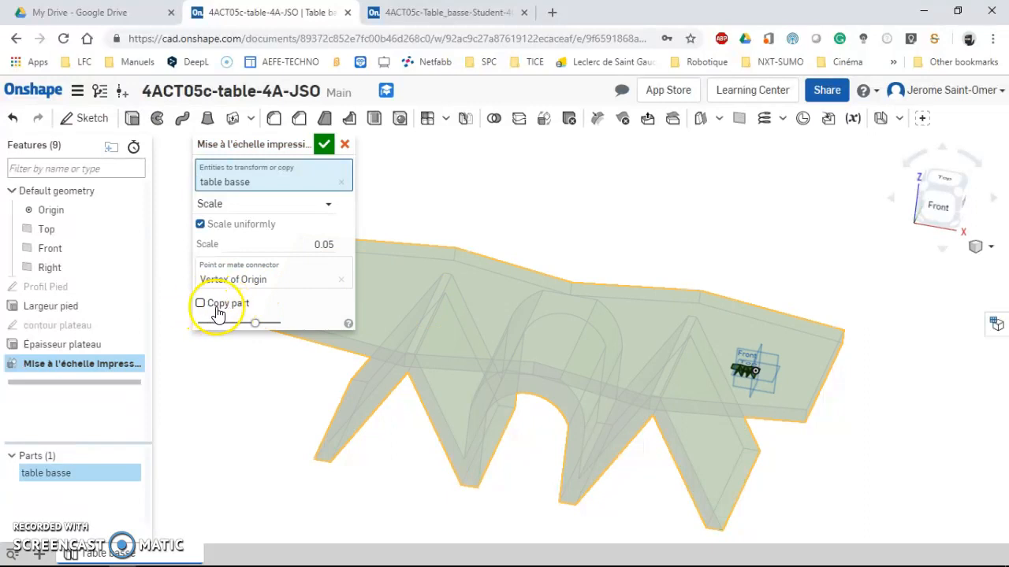
{"action": "left_click", "coordinate": [201, 304]}
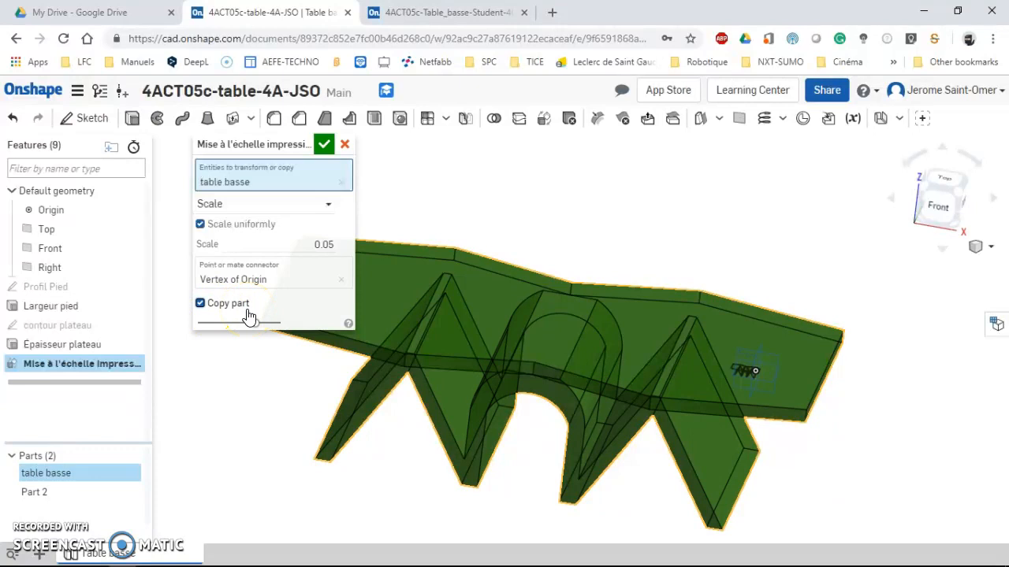
{"action": "left_click", "coordinate": [322, 145]}
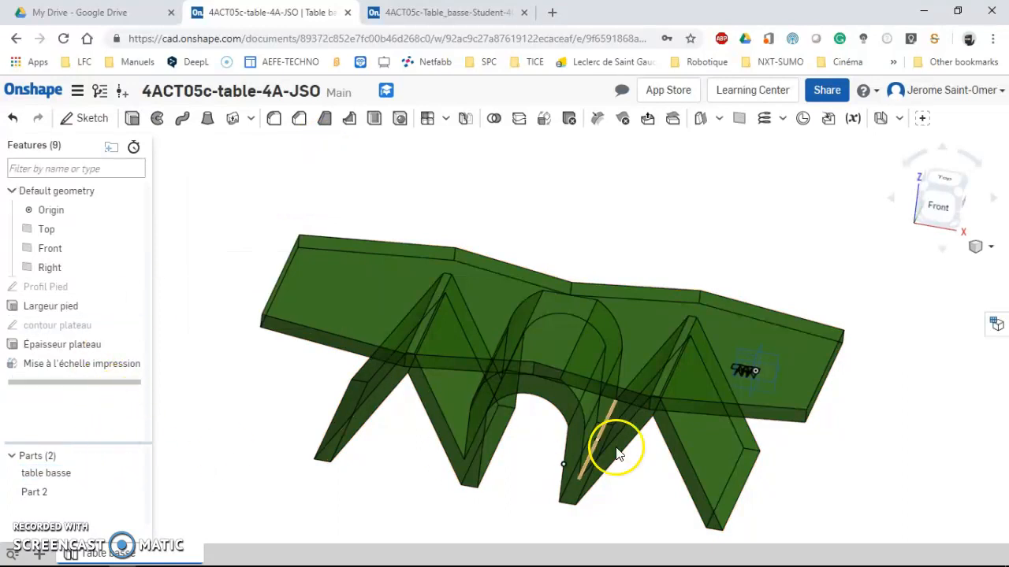
Step: Rename the scaled copy, Part 2, as "Table 3D"
{"action": "right_click", "coordinate": [44, 497]}
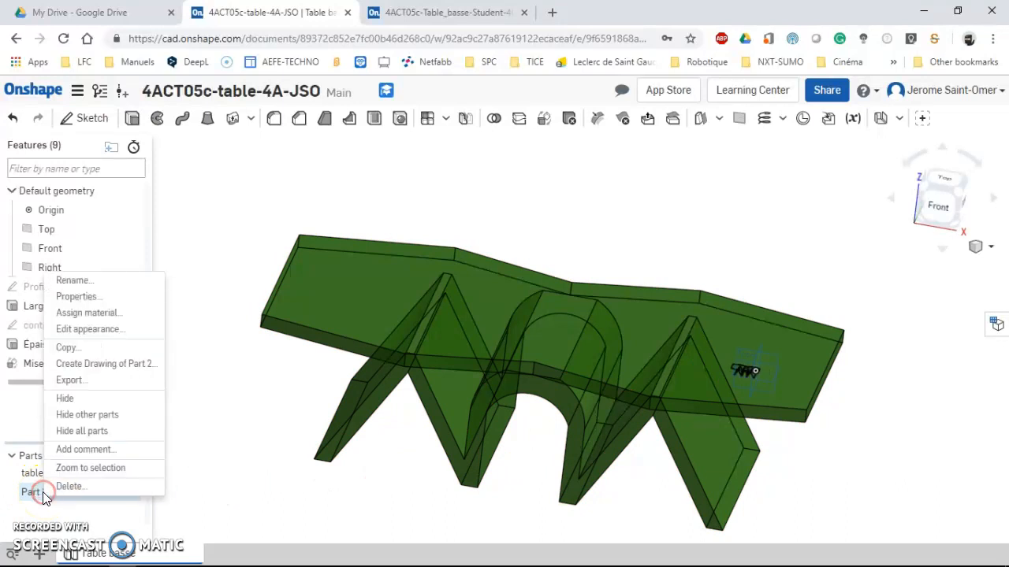
{"action": "left_click", "coordinate": [68, 285]}
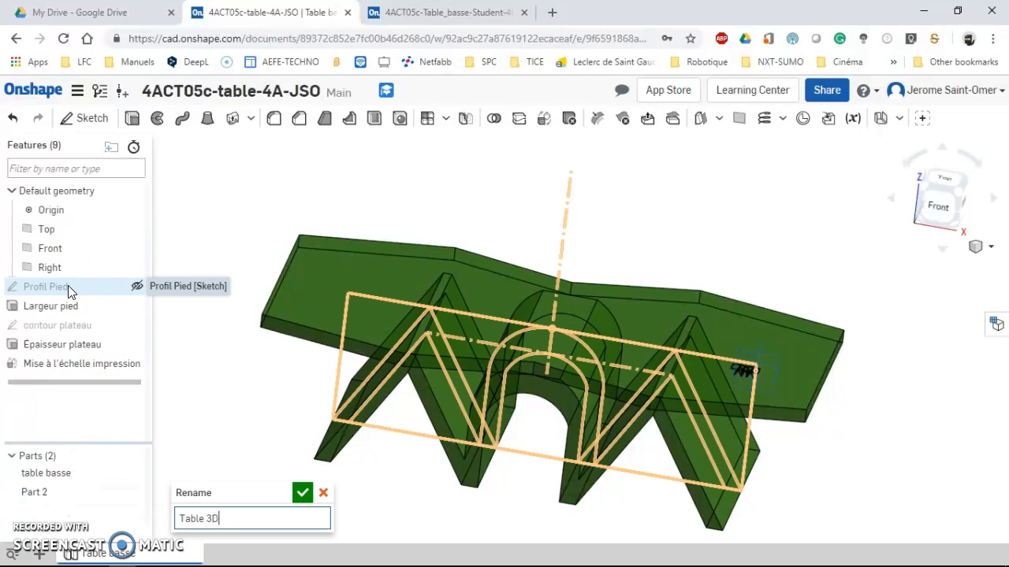
{"action": "key", "text": "Return"}
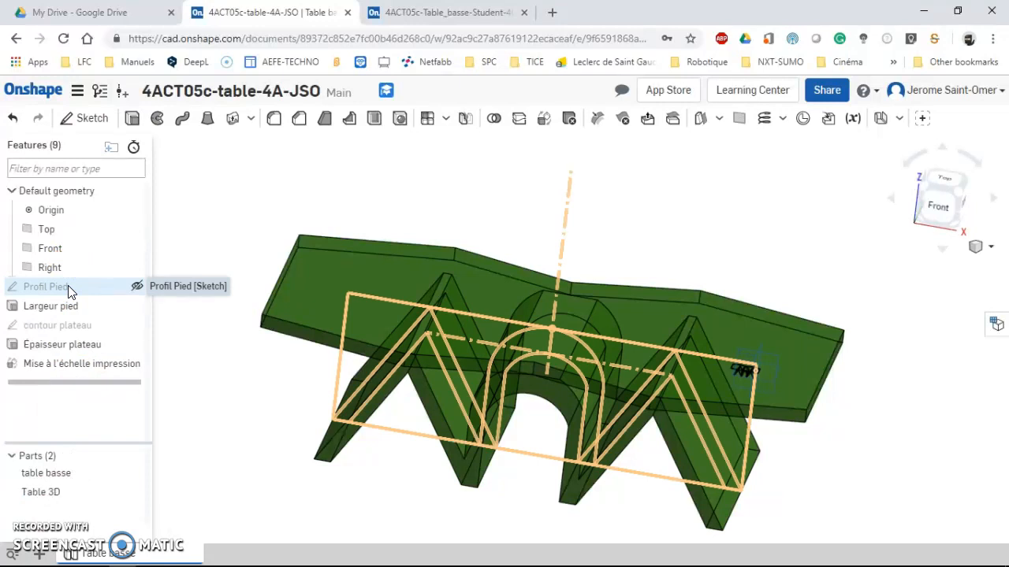
{"action": "left_click", "coordinate": [84, 517]}
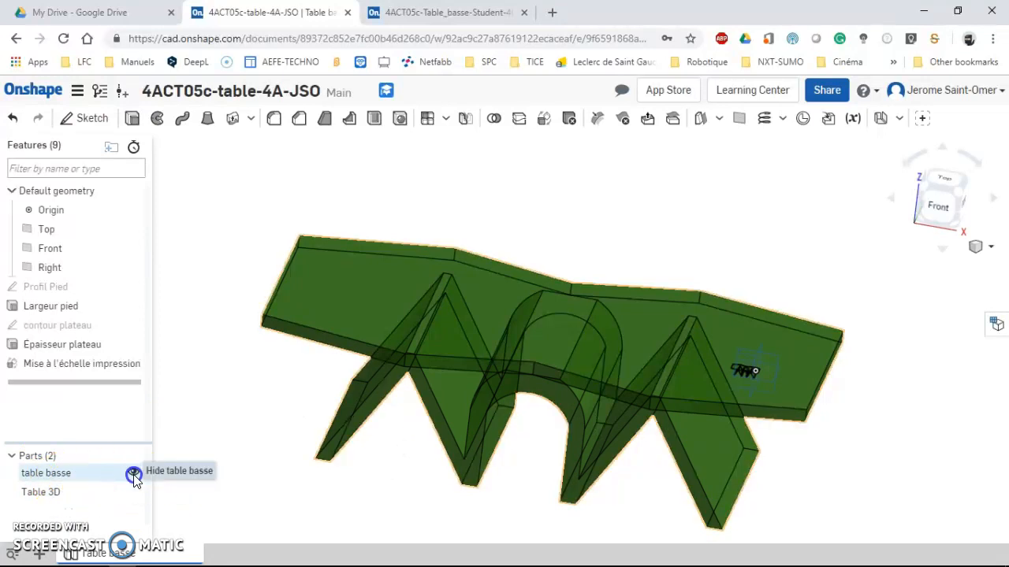
Step: Hide the table basse part temporarily to examine the scaled copy, and show it again to compare both sizes
{"action": "left_click", "coordinate": [133, 474]}
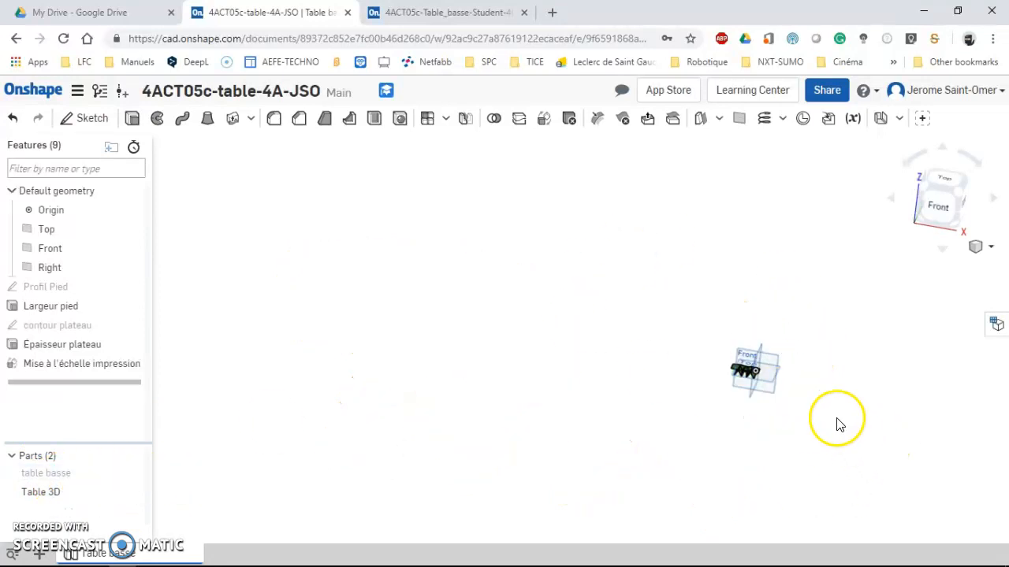
{"action": "scroll", "coordinate": [759, 331], "scroll_direction": "up", "scroll_amount": 5}
{"action": "scroll", "coordinate": [570, 411], "scroll_direction": "down", "scroll_amount": 5}
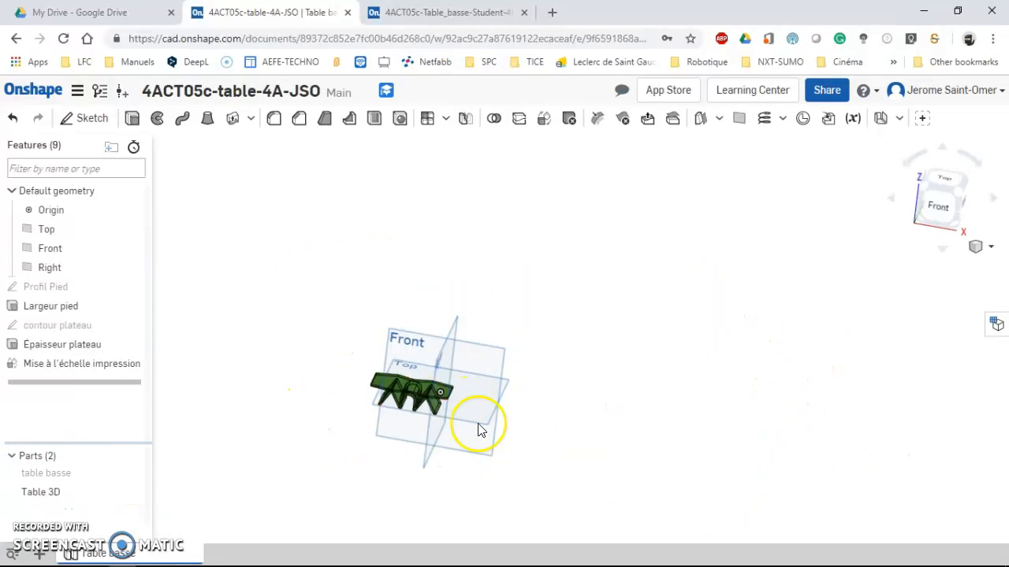
{"action": "left_click", "coordinate": [134, 474]}
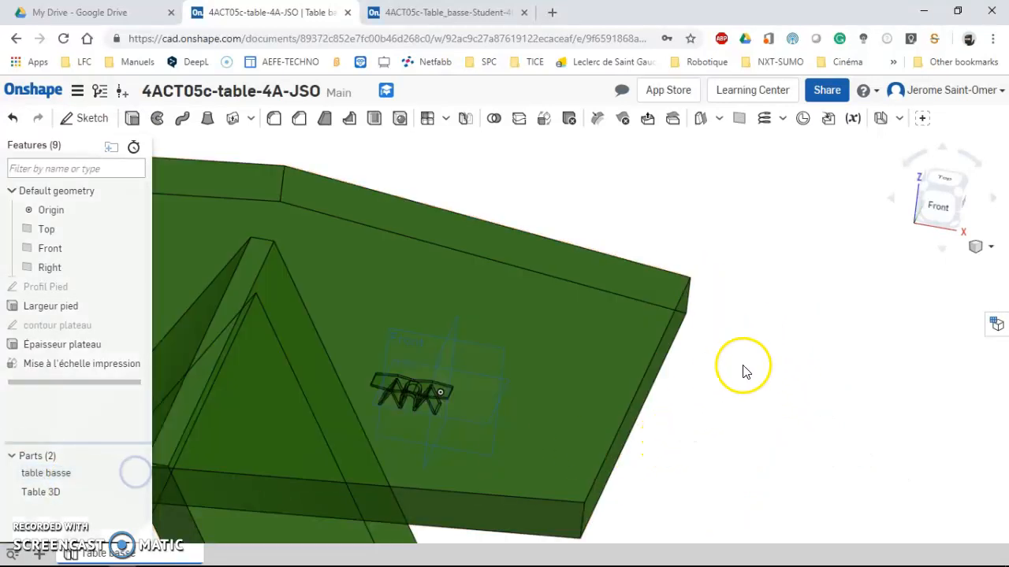
{"action": "scroll", "coordinate": [923, 401], "scroll_direction": "down", "scroll_amount": 3}
{"action": "scroll", "coordinate": [905, 414], "scroll_direction": "down", "scroll_amount": 2}
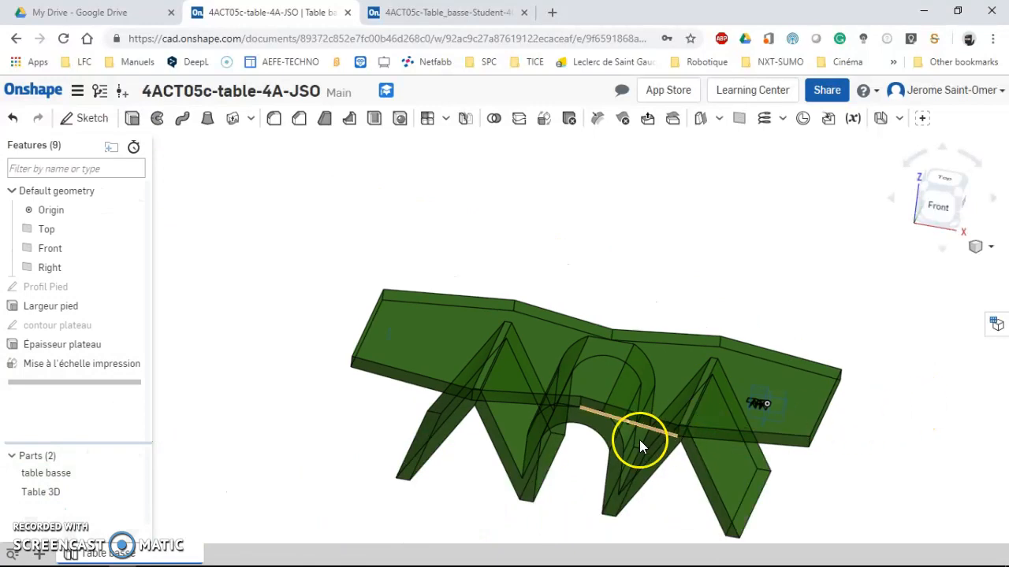
{"action": "scroll", "coordinate": [572, 465], "scroll_direction": "up", "scroll_amount": 2}
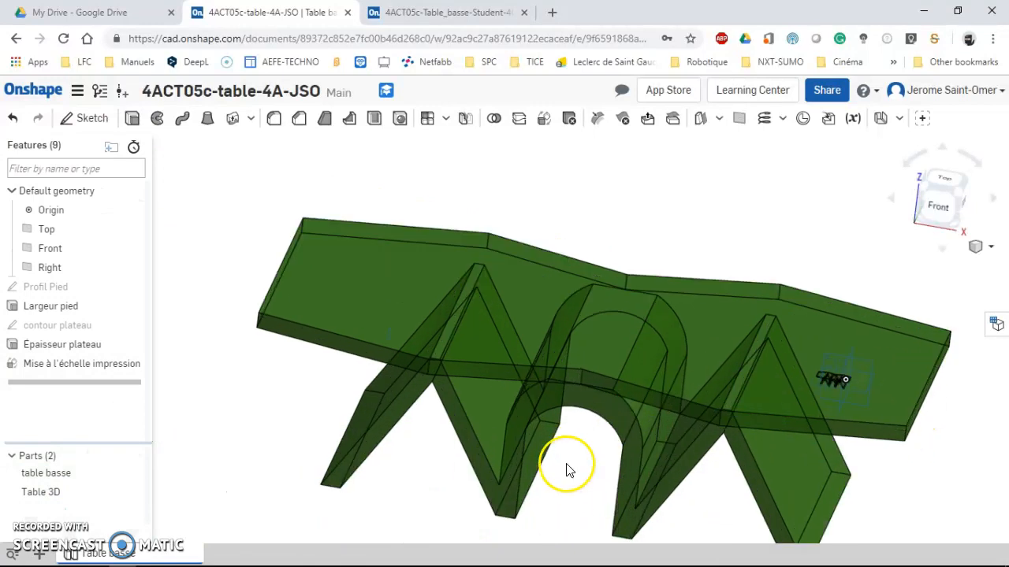
Step: Open the export settings for the Table 3D part and set the file name to "4ACT05c-4A-Prenom-Table 3D"
{"action": "right_click", "coordinate": [52, 494]}
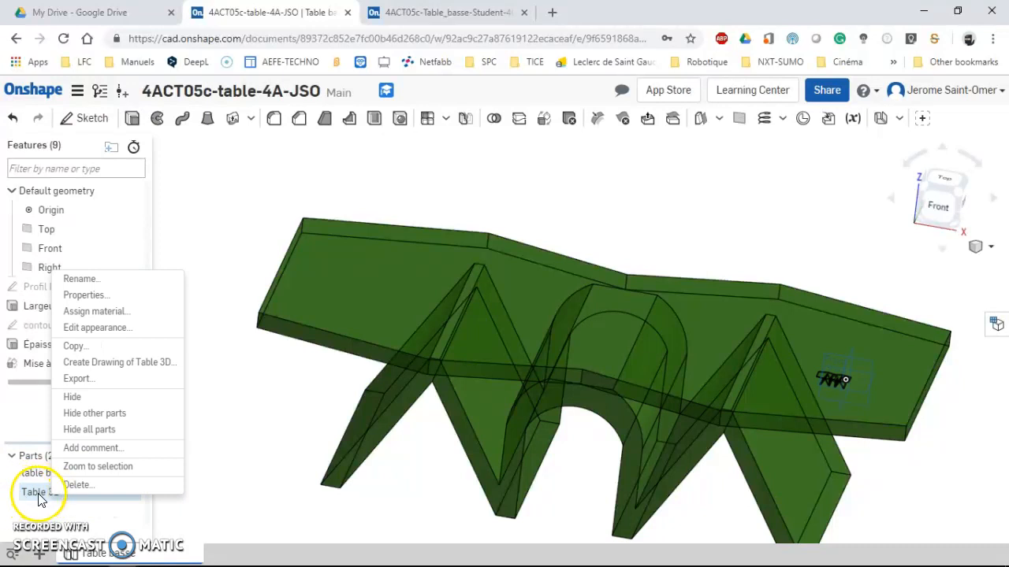
{"action": "left_click", "coordinate": [89, 383]}
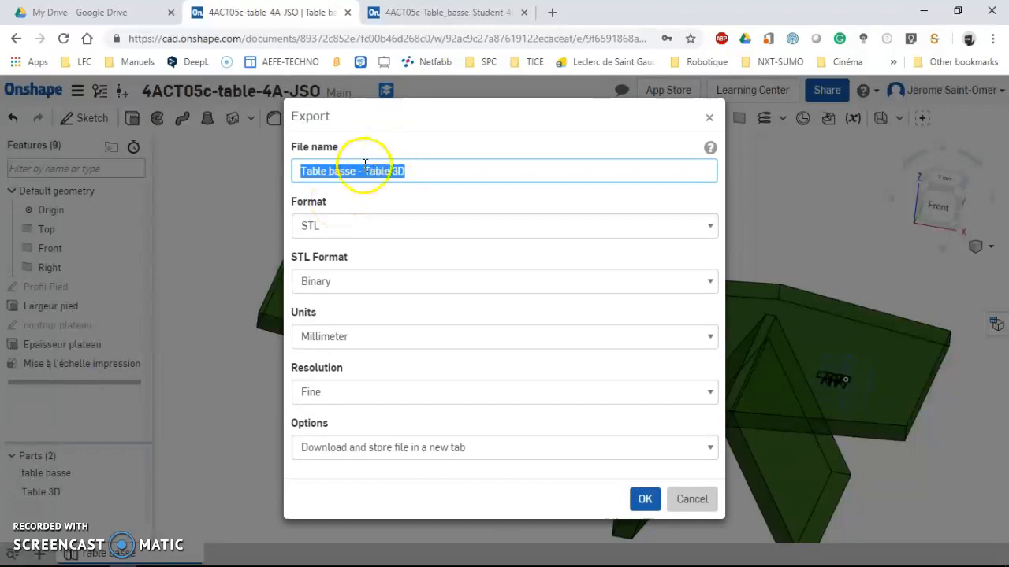
{"action": "left_click", "coordinate": [359, 172]}
{"action": "left_click_drag", "start_coordinate": [362, 171], "coordinate": [255, 171]}
{"action": "type", "text": "4A-"}
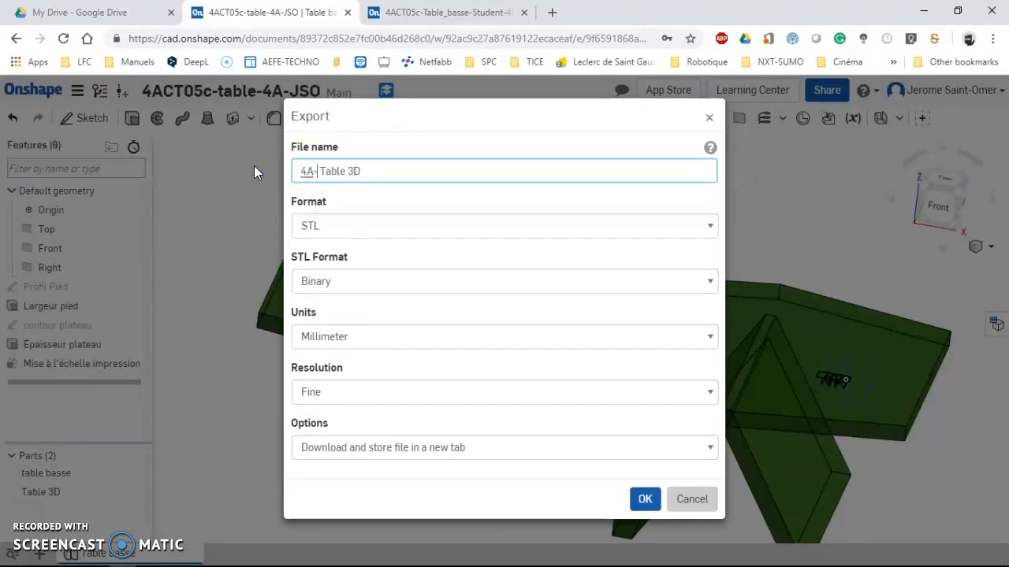
{"action": "type", "text": "Prenom"}
{"action": "left_click", "coordinate": [304, 171]}
{"action": "left_click", "coordinate": [418, 167]}
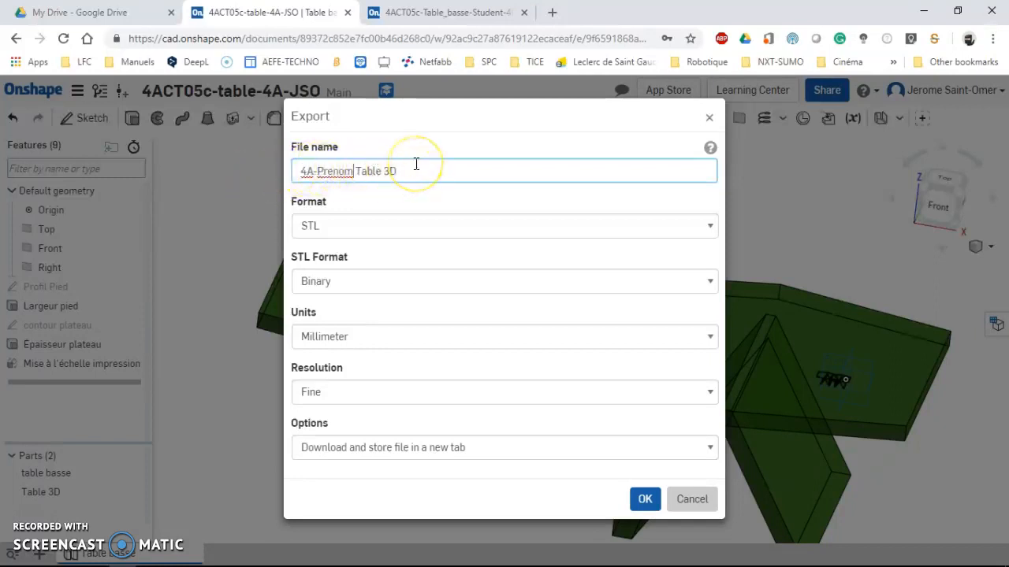
{"action": "left_click", "coordinate": [302, 171]}
{"action": "type", "text": "4ACT"}
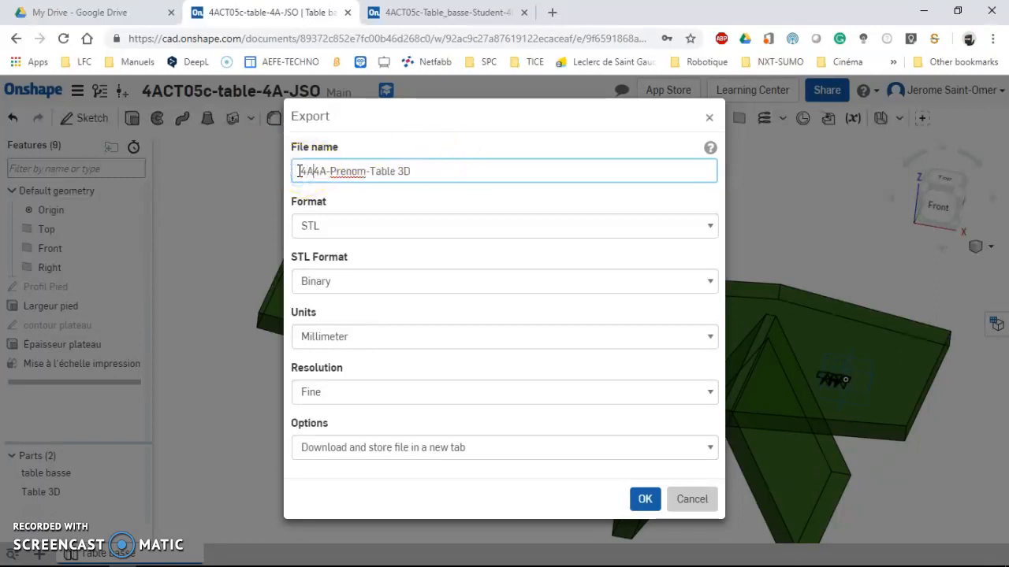
{"action": "type", "text": "05c-"}
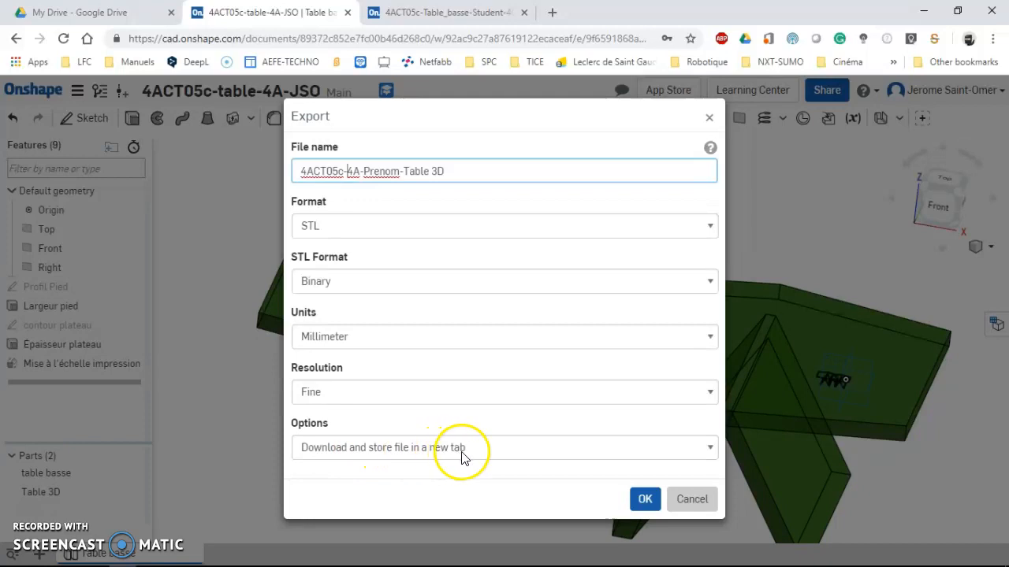
Step: Export the part as an STL file saved in the Downloads folder, and open the copy stored in the document
{"action": "left_click", "coordinate": [642, 505]}
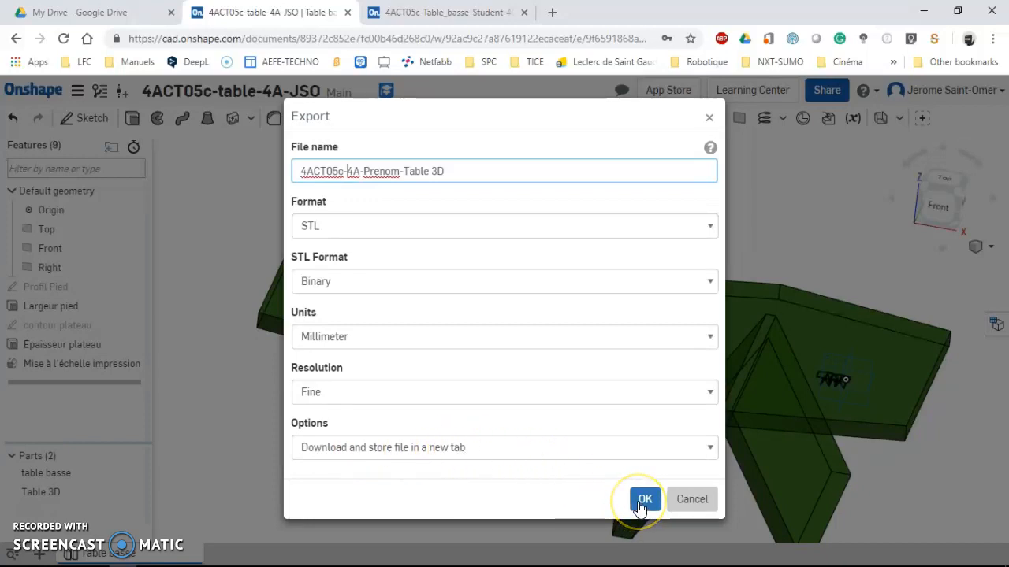
{"action": "left_click", "coordinate": [642, 502]}
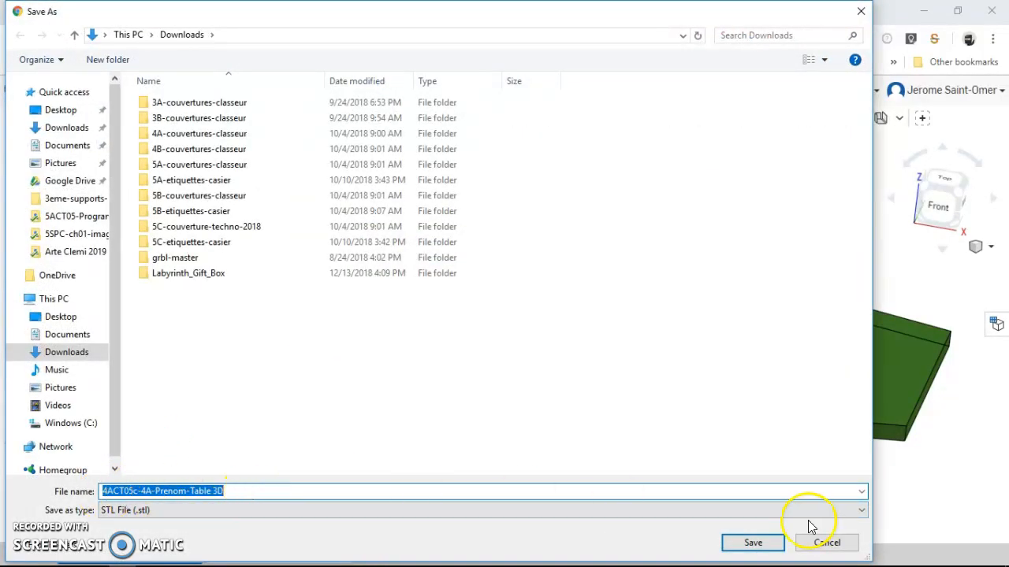
{"action": "left_click", "coordinate": [755, 543]}
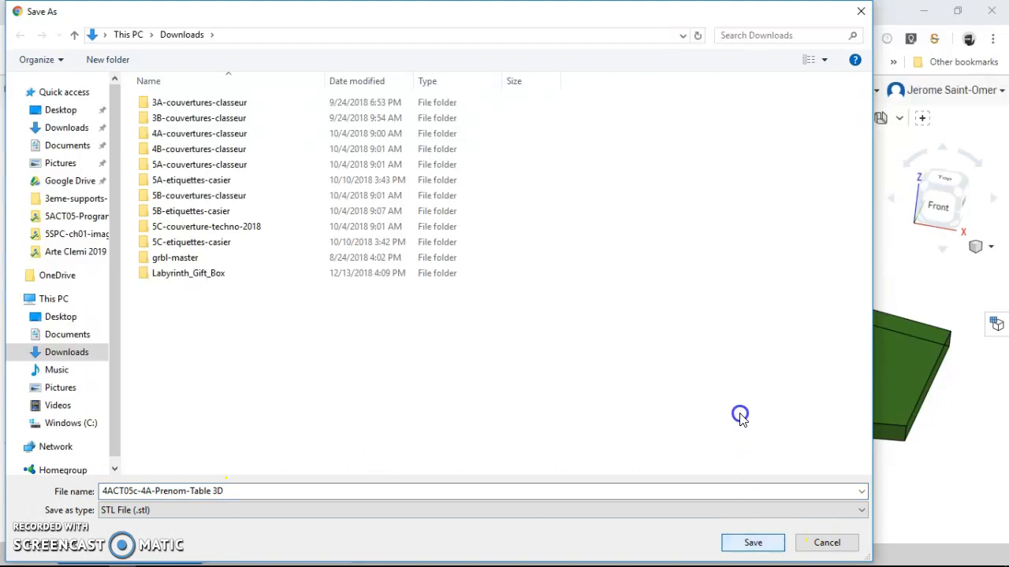
{"action": "left_click", "coordinate": [751, 542]}
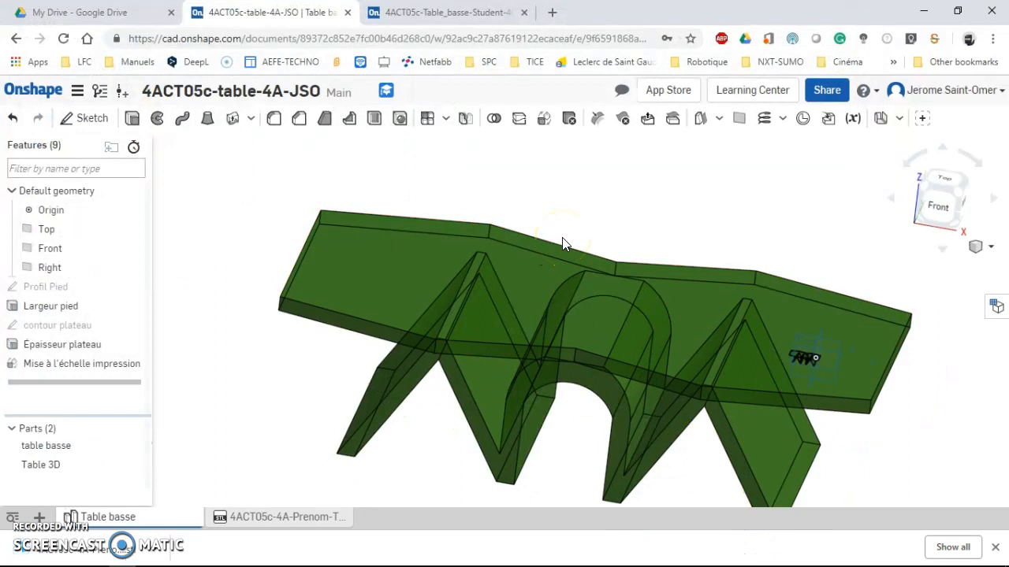
{"action": "left_click", "coordinate": [287, 519]}
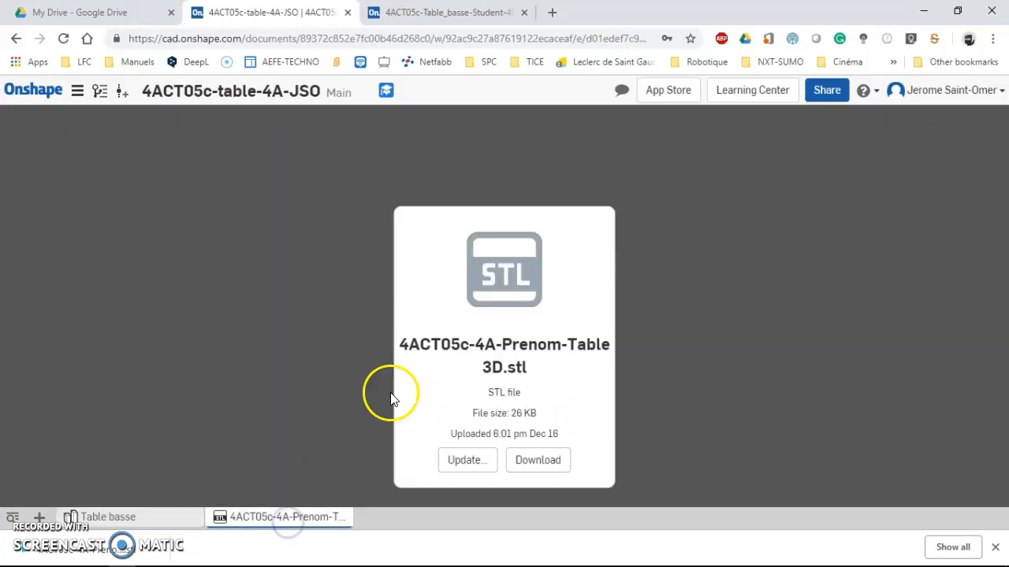